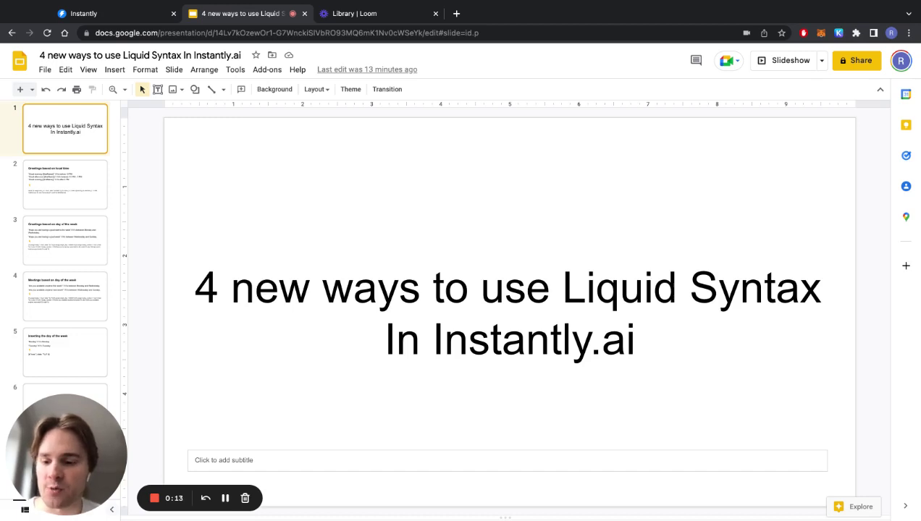
Open the "Greetings based on local time" slide and examine its Liquid code for morning, afternoon and evening greetings
{"action": "left_click", "coordinate": [65, 183]}
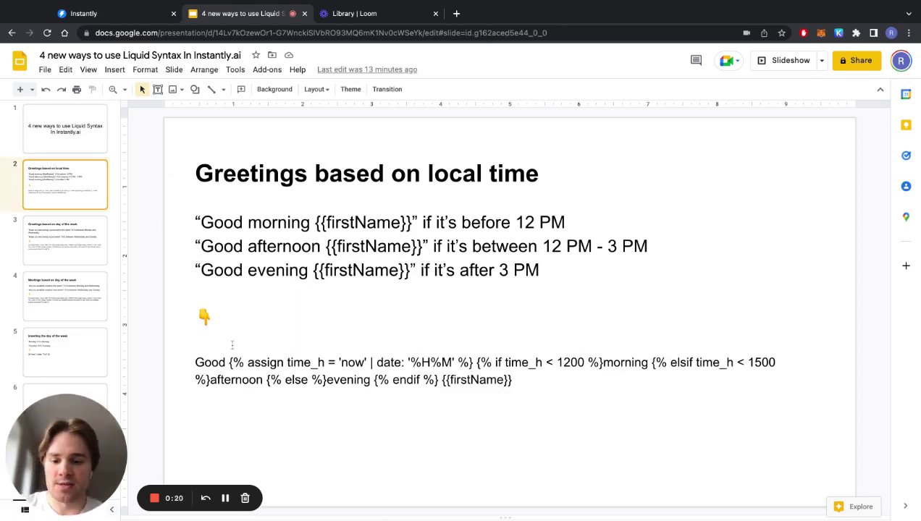
{"action": "left_click_drag", "start_coordinate": [194, 362], "coordinate": [532, 377]}
{"action": "left_click", "coordinate": [537, 379]}
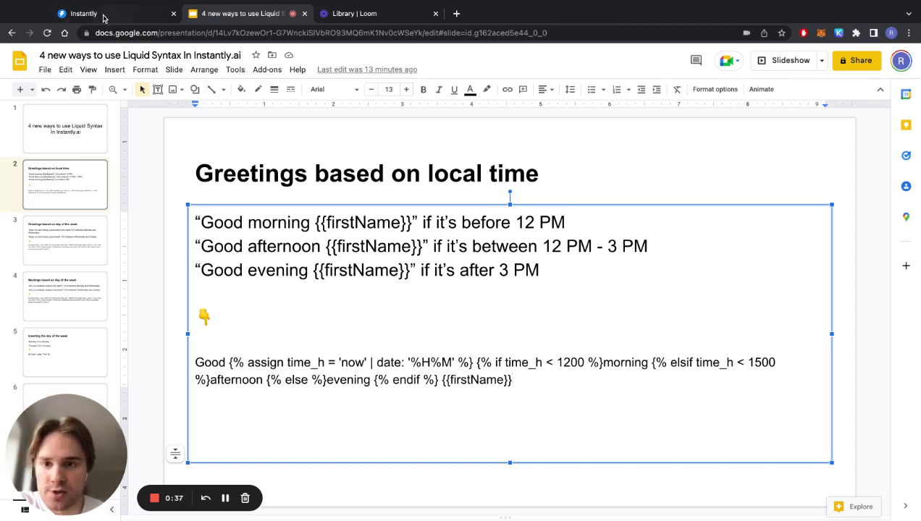
Switch to Instantly and preview the Step 1 email to check how its time-based greeting renders, closing the preview when done
{"action": "left_click", "coordinate": [80, 13]}
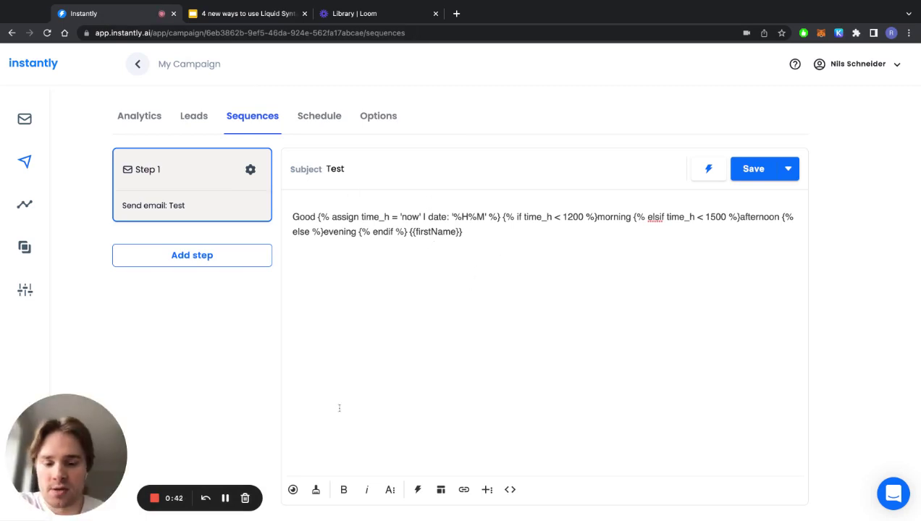
{"action": "left_click", "coordinate": [293, 490]}
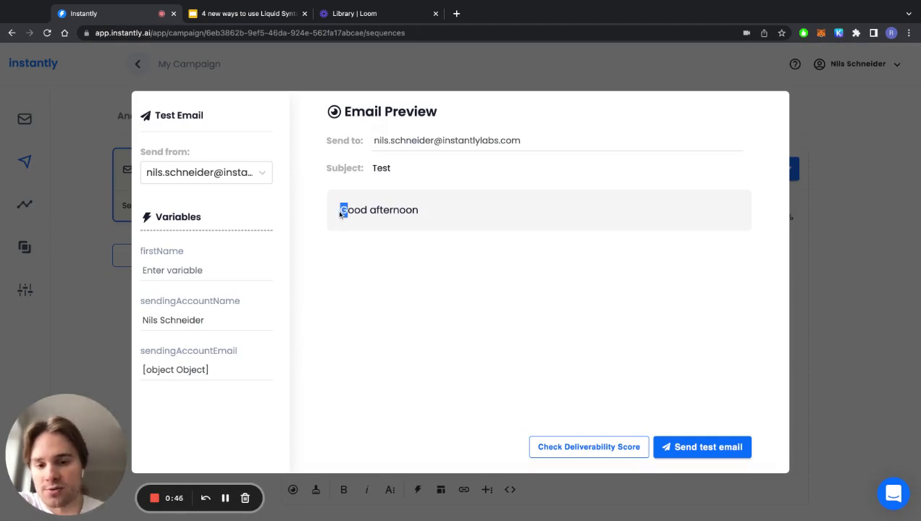
{"action": "left_click_drag", "start_coordinate": [337, 210], "coordinate": [433, 211]}
{"action": "left_click", "coordinate": [432, 268]}
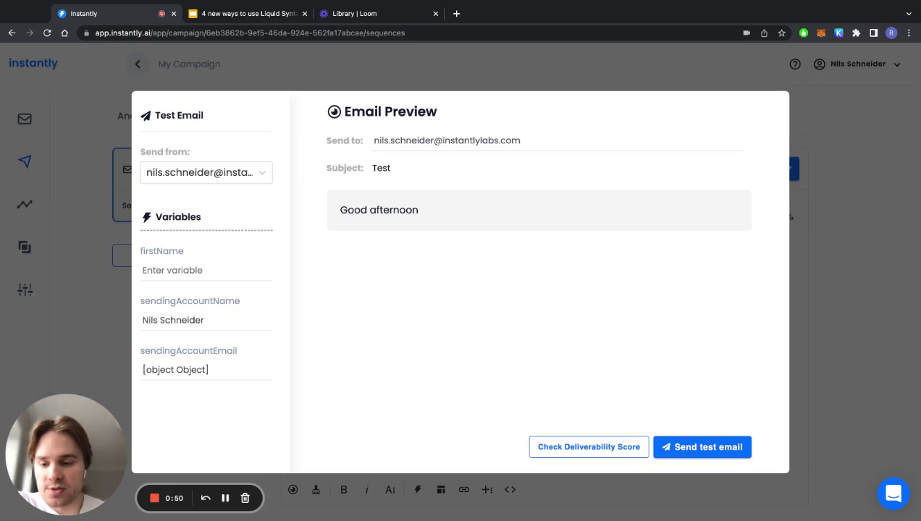
{"action": "triple_click", "coordinate": [340, 210]}
{"action": "left_click", "coordinate": [450, 261]}
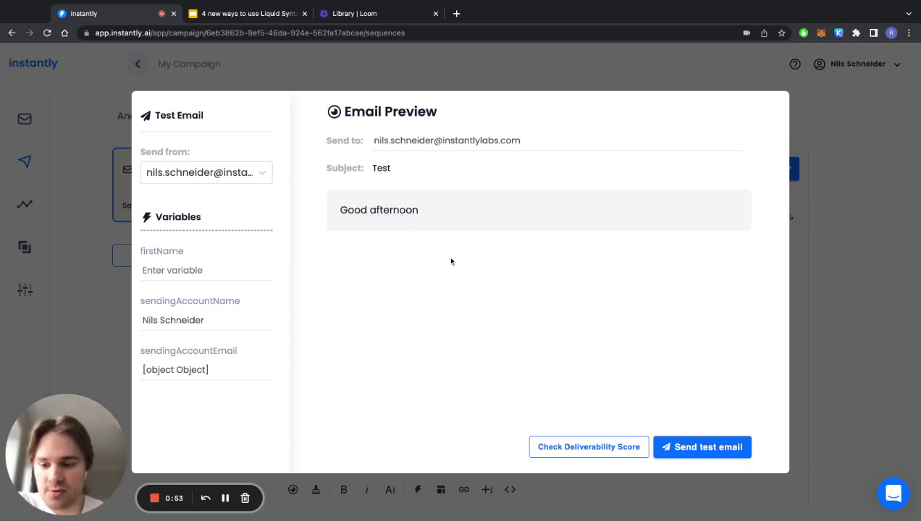
{"action": "left_click", "coordinate": [813, 220]}
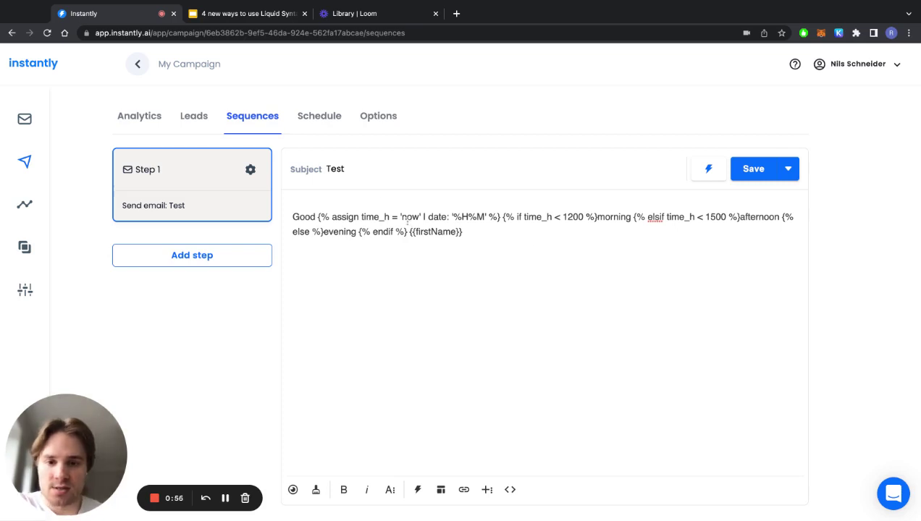
Review the timing and timezone in the campaign's USA schedule against the time thresholds in the Step 1 email code
{"action": "left_click", "coordinate": [327, 119]}
{"action": "scroll", "coordinate": [335, 282], "scroll_direction": "down", "scroll_amount": 1}
{"action": "scroll", "coordinate": [335, 282], "scroll_direction": "down", "scroll_amount": 1}
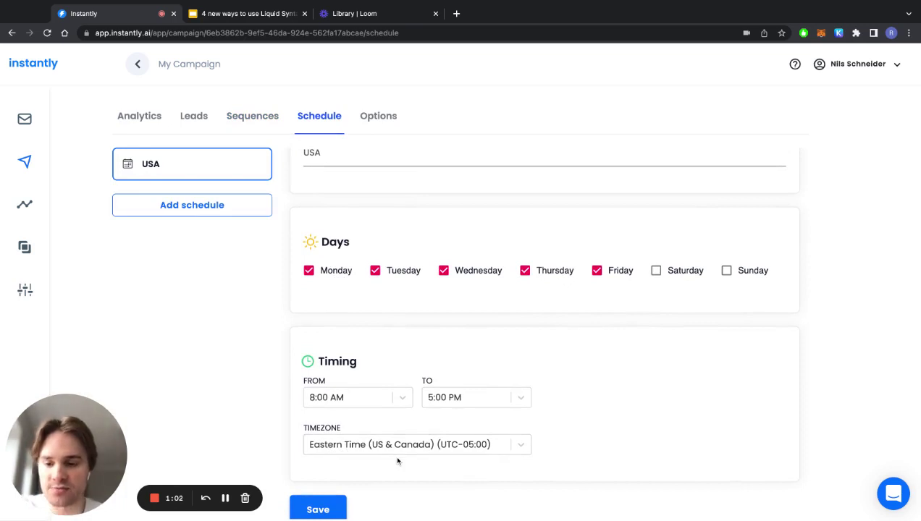
{"action": "left_click", "coordinate": [255, 118]}
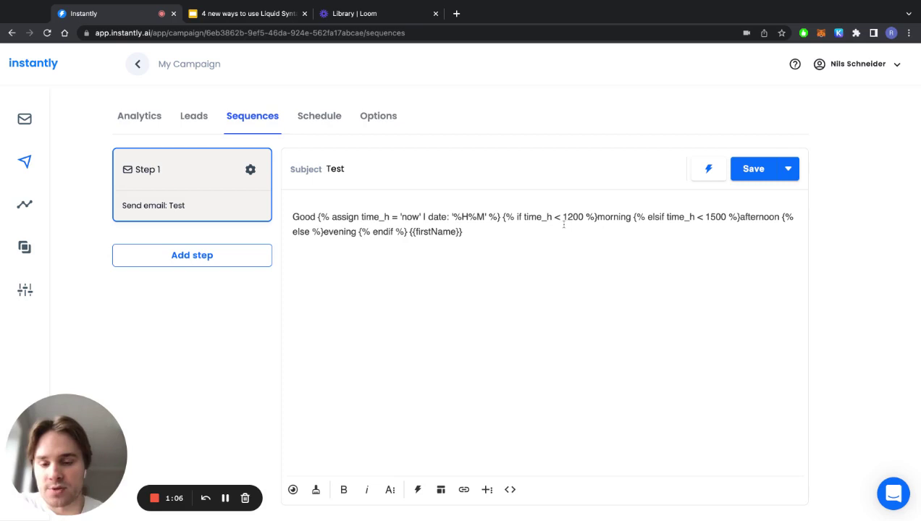
{"action": "left_click", "coordinate": [329, 118]}
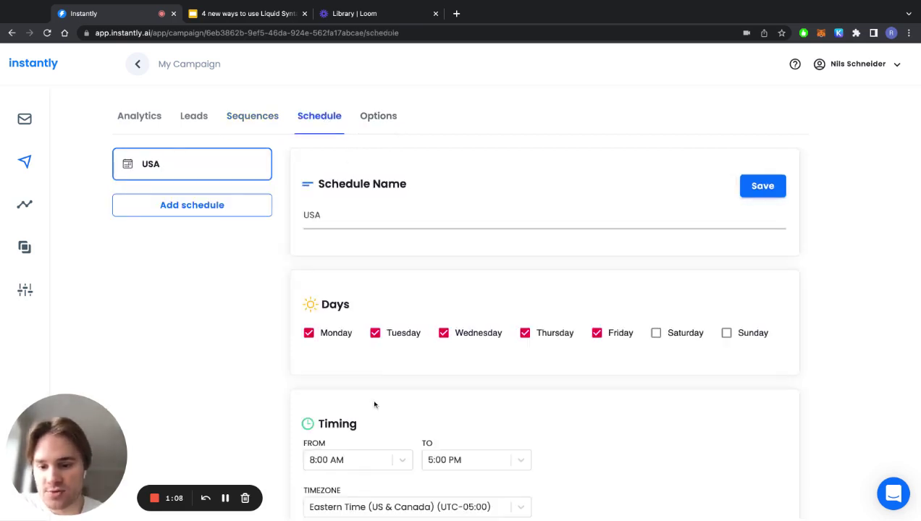
{"action": "scroll", "coordinate": [371, 398], "scroll_direction": "down", "scroll_amount": 1}
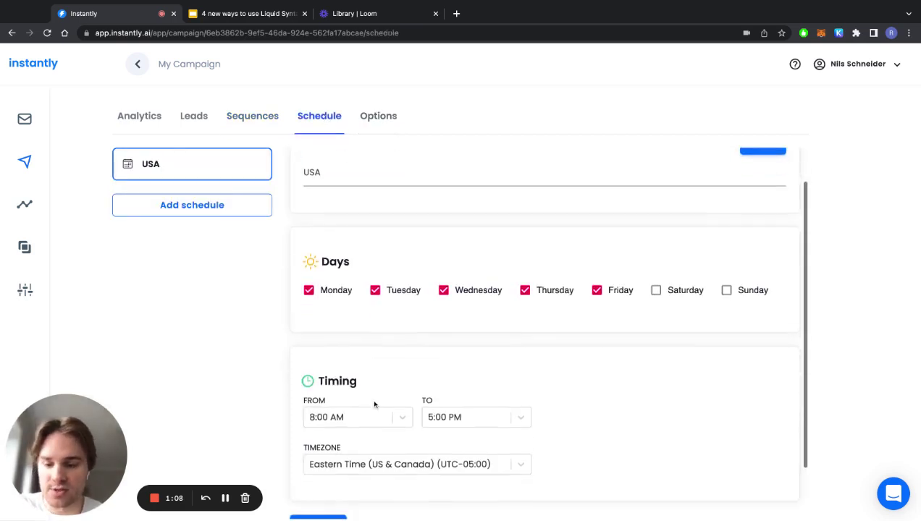
Switch to Google Slides, open the "Greetings based on day of the week" slide and highlight "Hope you're having a good start to the week" in its code
{"action": "left_click", "coordinate": [240, 16]}
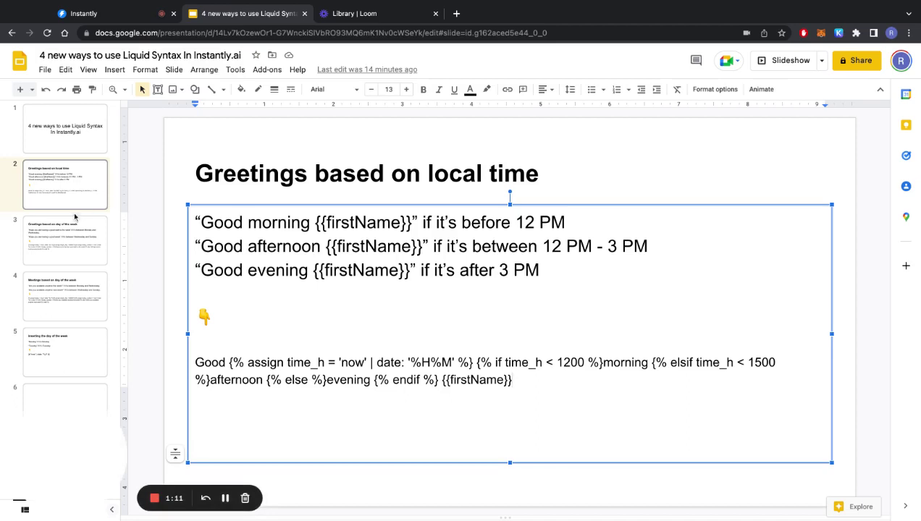
{"action": "left_click", "coordinate": [63, 235]}
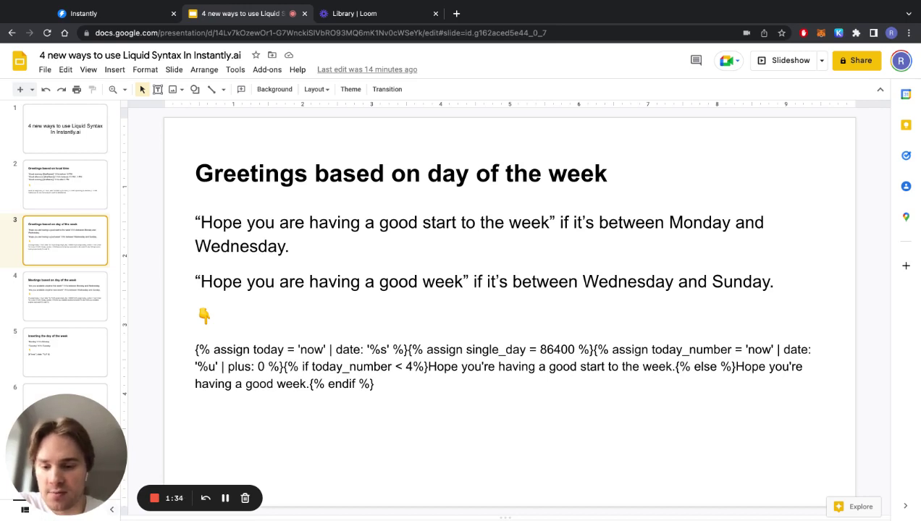
{"action": "left_click", "coordinate": [429, 367]}
{"action": "key", "text": "shift+Right"}
{"action": "key", "text": "shift+Right"}
{"action": "key", "text": "shift+Right"}
{"action": "key", "text": "shift+Right"}
{"action": "key", "text": "shift+Right"}
{"action": "key", "text": "shift+Right"}
{"action": "key", "text": "shift+Right"}
{"action": "key", "text": "shift+Right"}
{"action": "key", "text": "shift+Right"}
{"action": "key", "text": "shift+Right"}
{"action": "key", "text": "shift+Right"}
{"action": "key", "text": "shift+Right"}
{"action": "key", "text": "shift+Right"}
{"action": "key", "text": "shift+Right"}
{"action": "key", "text": "shift+Right"}
{"action": "key", "text": "shift+Right"}
{"action": "key", "text": "shift+Right"}
{"action": "key", "text": "shift+Right"}
{"action": "key", "text": "shift+Right"}
{"action": "key", "text": "shift+Right"}
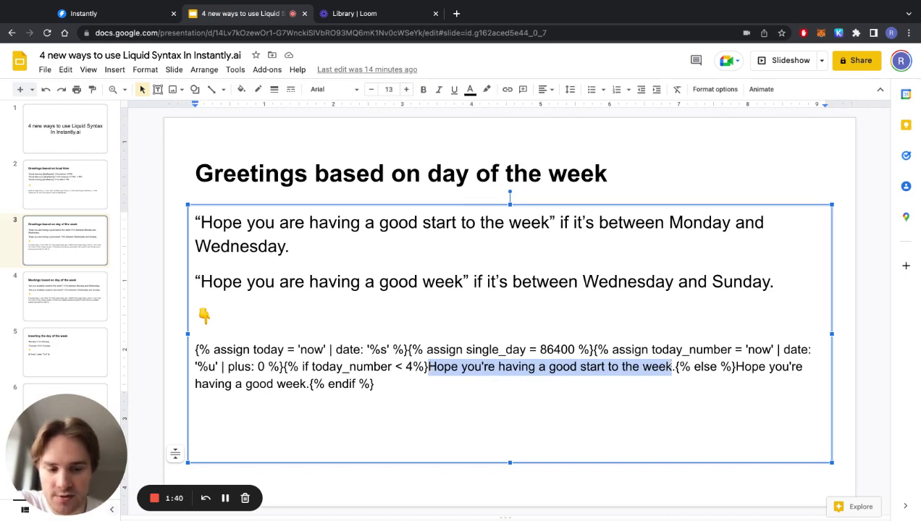
Highlight the else-branch text "Hope you're having a good week." in the slide's Liquid code and clear the selection
{"action": "left_click", "coordinate": [733, 366]}
{"action": "key", "text": "shift+Down"}
{"action": "key", "text": "shift+Left"}
{"action": "key", "text": "shift+Left"}
{"action": "key", "text": "shift+Left"}
{"action": "key", "text": "shift+Left"}
{"action": "key", "text": "shift+Left"}
{"action": "key", "text": "shift+Left"}
{"action": "key", "text": "shift+Left"}
{"action": "key", "text": "shift+Left"}
{"action": "key", "text": "shift+Left"}
{"action": "key", "text": "shift+Left"}
{"action": "key", "text": "shift+Left"}
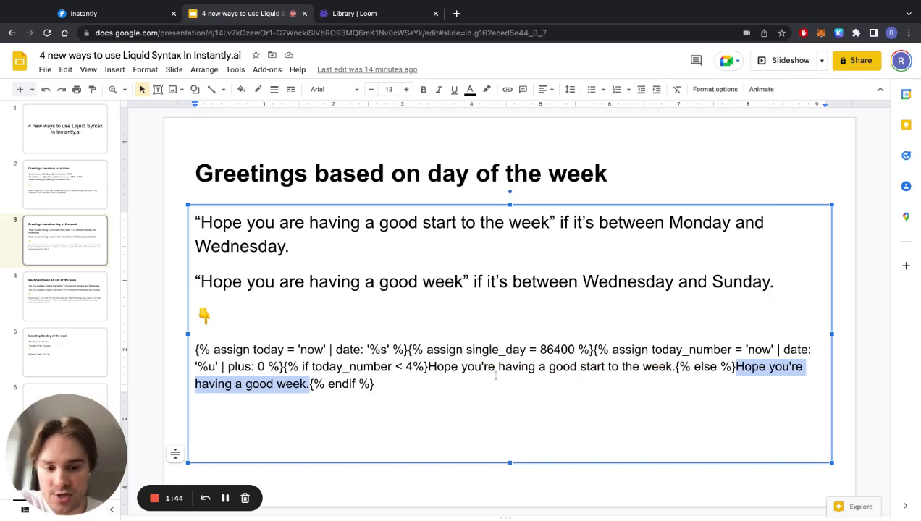
{"action": "left_click", "coordinate": [481, 367]}
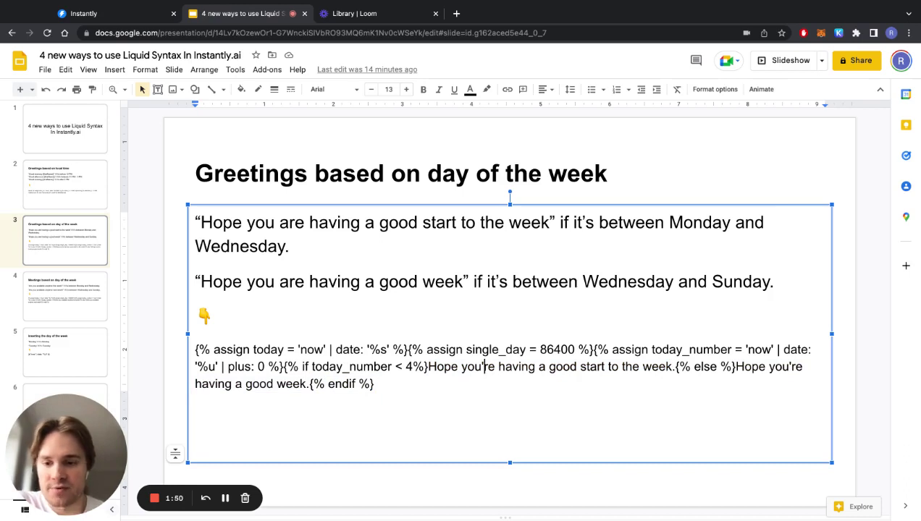
Copy the complete Liquid code paragraph from the "Meetings based on day of the week" slide
{"action": "left_click", "coordinate": [62, 307]}
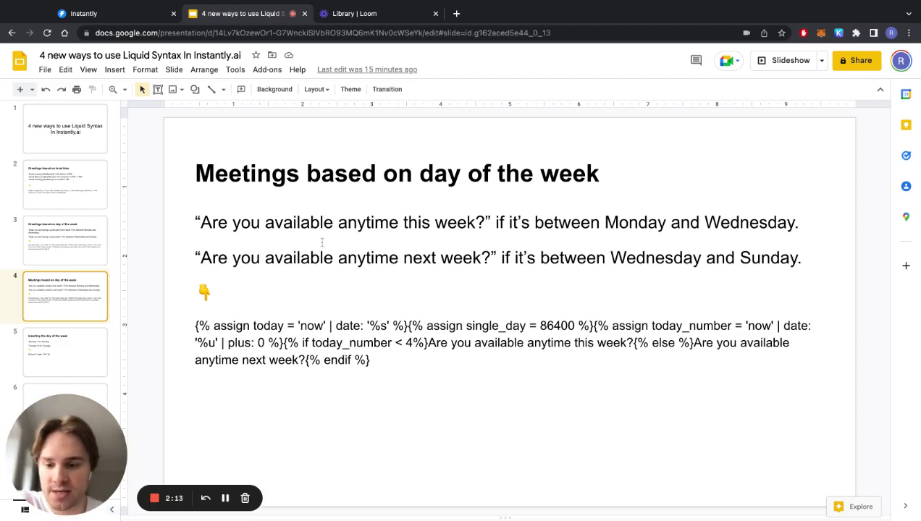
{"action": "triple_click", "coordinate": [196, 325]}
{"action": "key", "text": "super+c"}
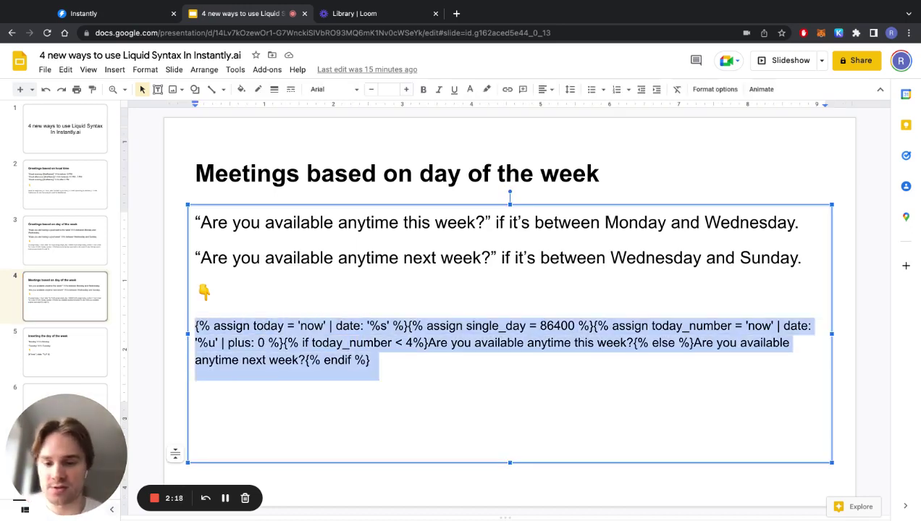
{"action": "left_click", "coordinate": [371, 351]}
Replace the Step 1 email body in Instantly with the copied meeting-availability code, preview the email and close the preview
{"action": "key", "text": "super+1"}
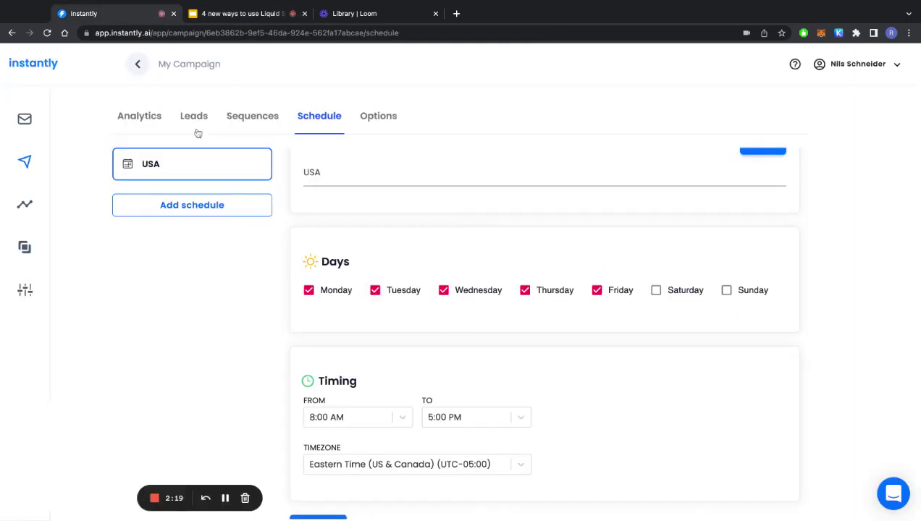
{"action": "left_click", "coordinate": [246, 116]}
{"action": "left_click", "coordinate": [489, 242]}
{"action": "key", "text": "super+a"}
{"action": "key", "text": "super+v"}
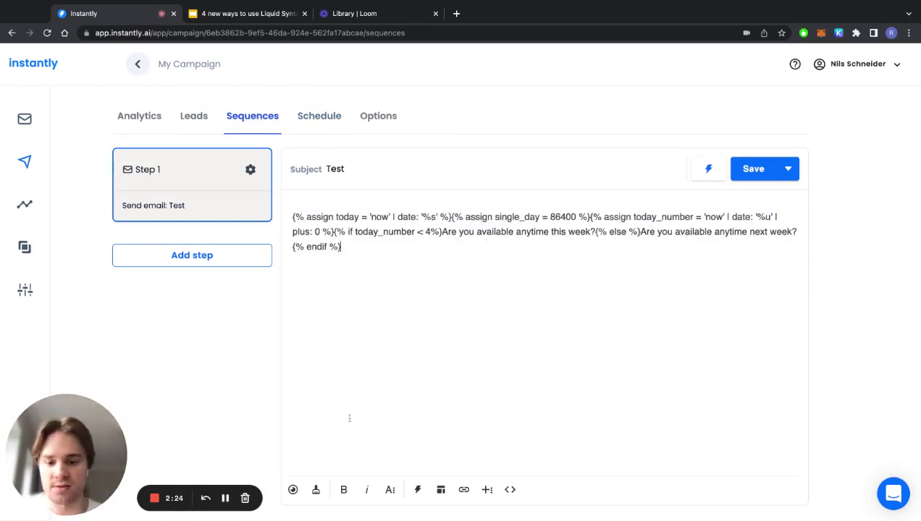
{"action": "left_click", "coordinate": [293, 490]}
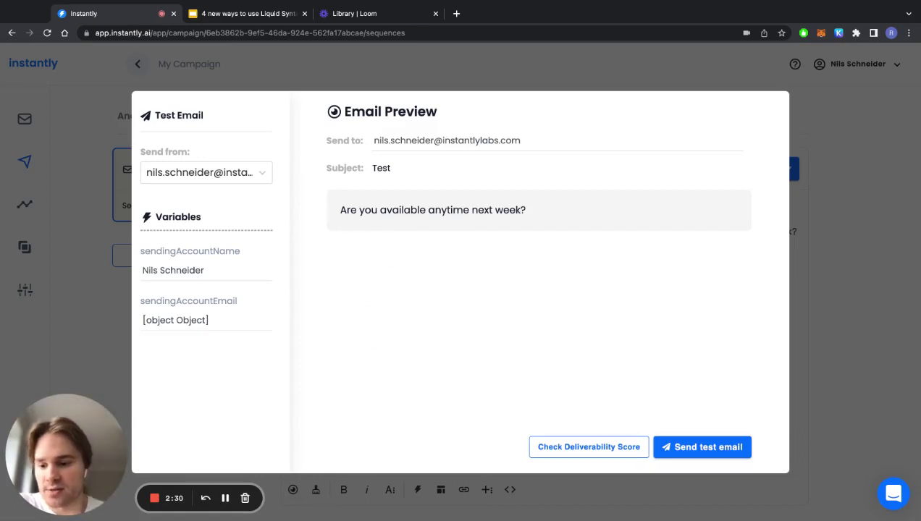
{"action": "left_click", "coordinate": [802, 285]}
Switch to Google Slides and copy the code {# "now" | date: "%A" #} from the "Inserting the day of the week" slide
{"action": "left_click", "coordinate": [248, 14]}
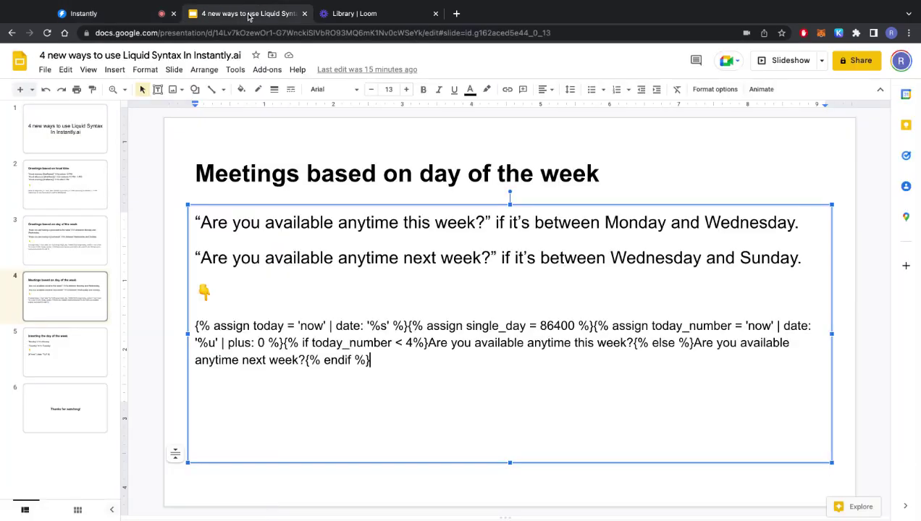
{"action": "left_click", "coordinate": [57, 340]}
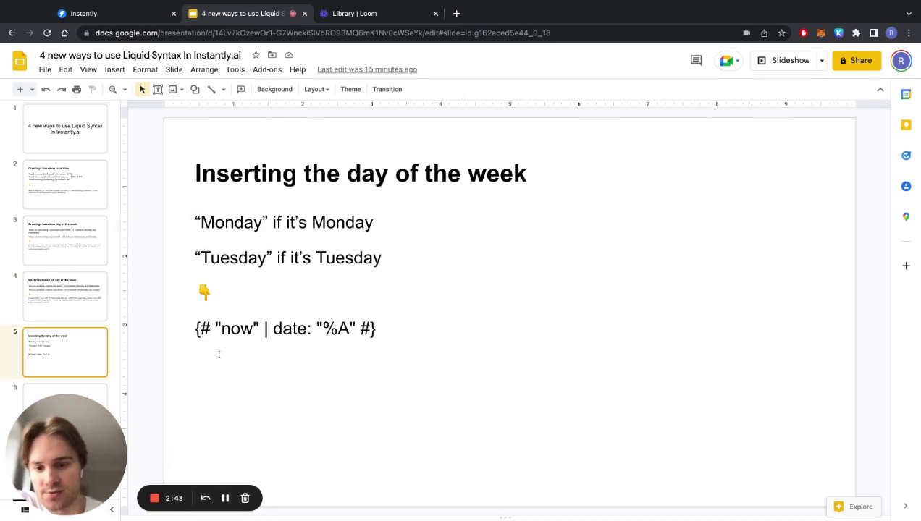
{"action": "triple_click", "coordinate": [197, 329]}
{"action": "key", "text": "ctrl+c"}
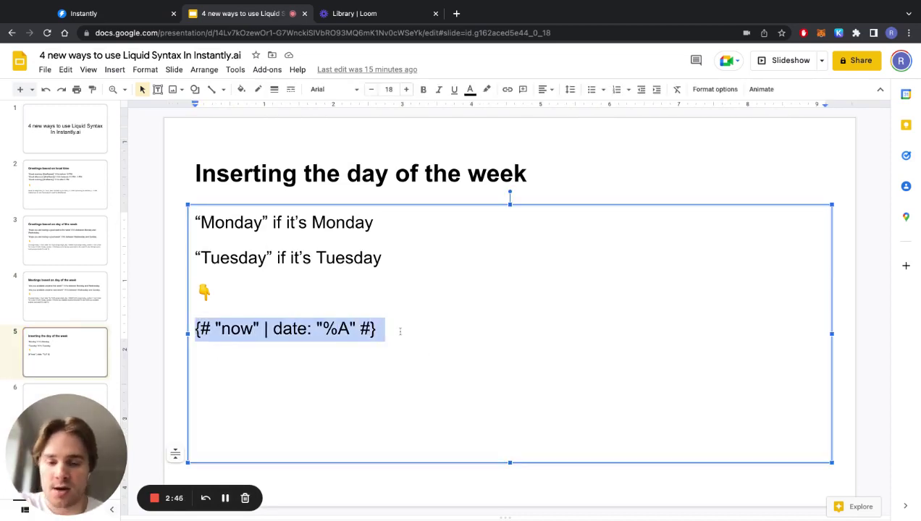
Replace the Step 1 email body in Instantly with the code {# "now" | date: "%A" #}
{"action": "left_click", "coordinate": [130, 15]}
{"action": "key", "text": "ctrl+a"}
{"action": "key", "text": "BackSpace"}
{"action": "key", "text": "ctrl+v"}
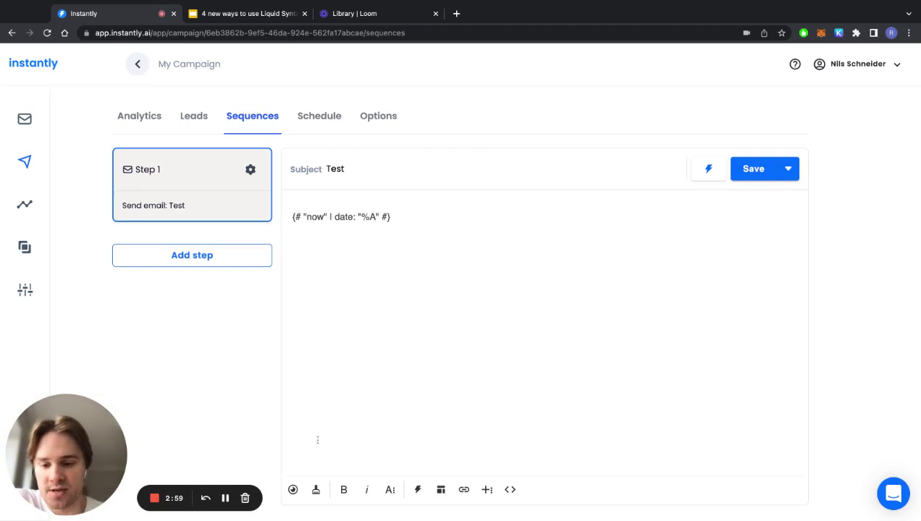
Preview the Step 1 email to check how the weekday code renders, and close the preview
{"action": "left_click", "coordinate": [293, 490]}
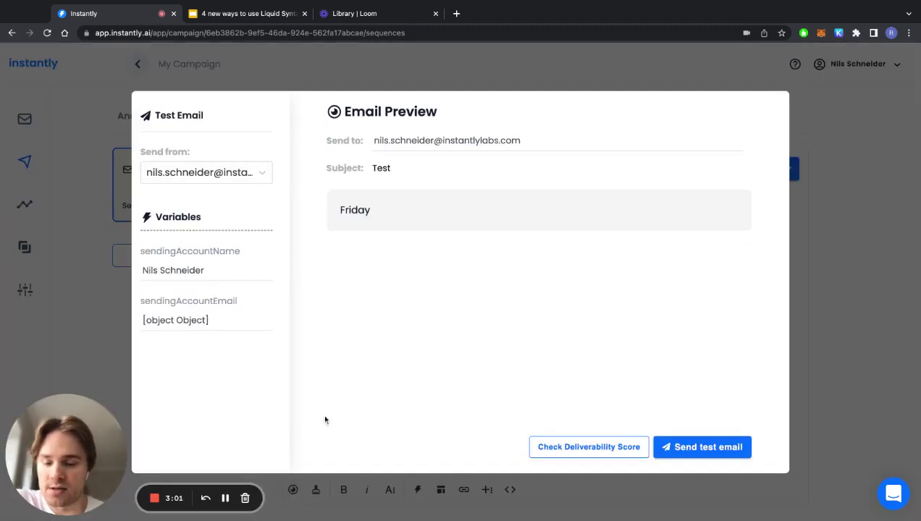
{"action": "double_click", "coordinate": [338, 211]}
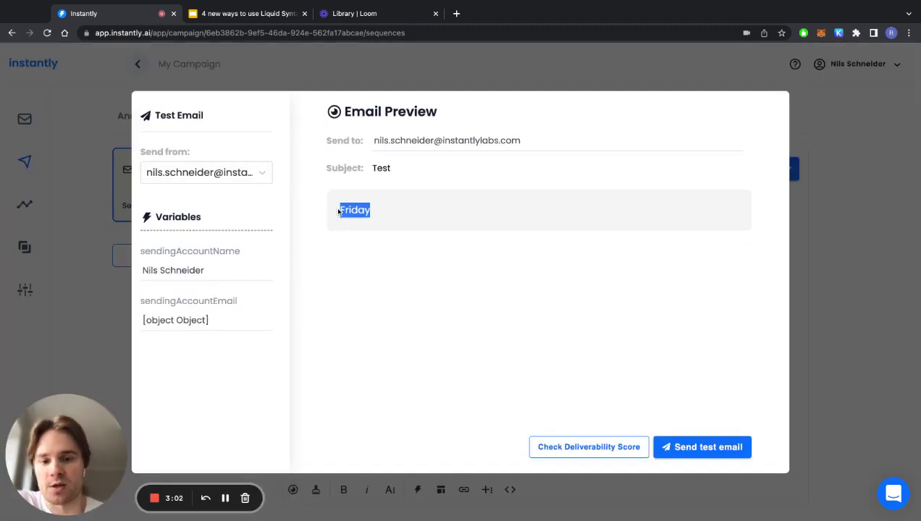
{"action": "left_click", "coordinate": [449, 217]}
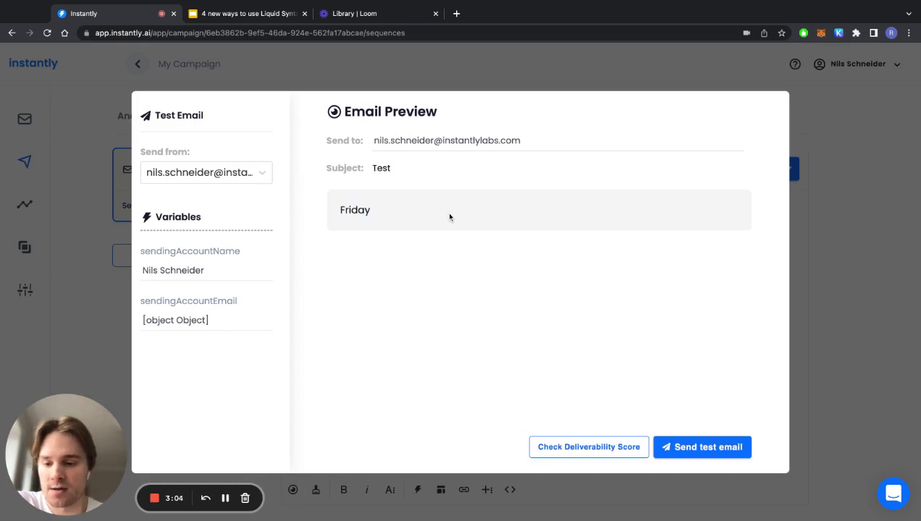
{"action": "left_click", "coordinate": [890, 184]}
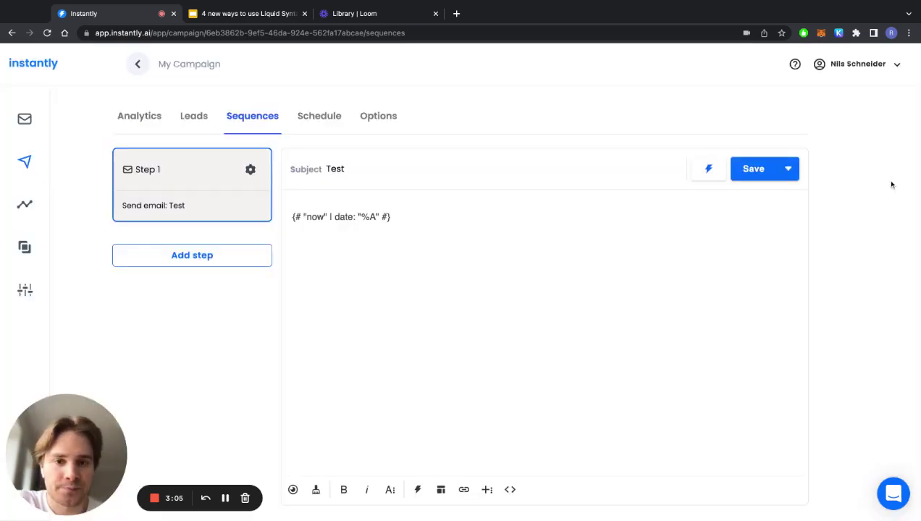
Switch to Google Slides, revisit the "Meetings based on day of the week" slide and advance to the closing "Thanks for watching!" slide
{"action": "left_click", "coordinate": [272, 19]}
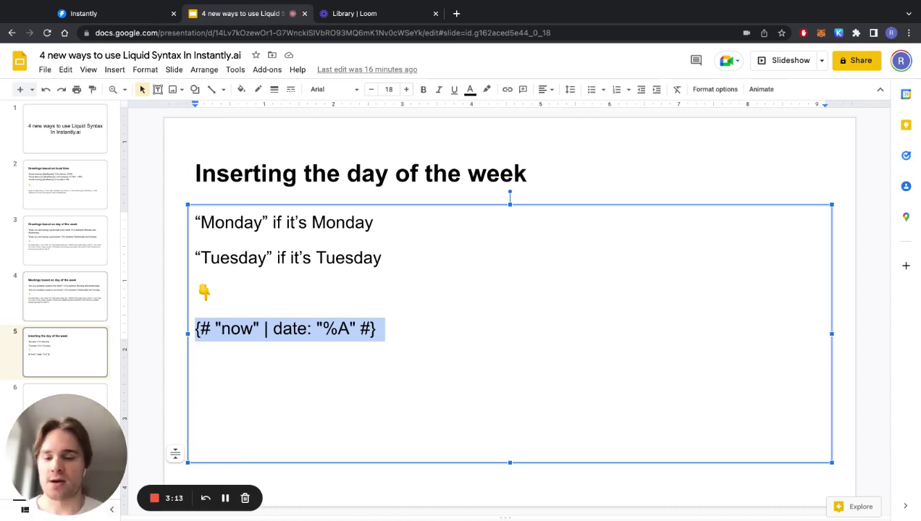
{"action": "left_click", "coordinate": [63, 298]}
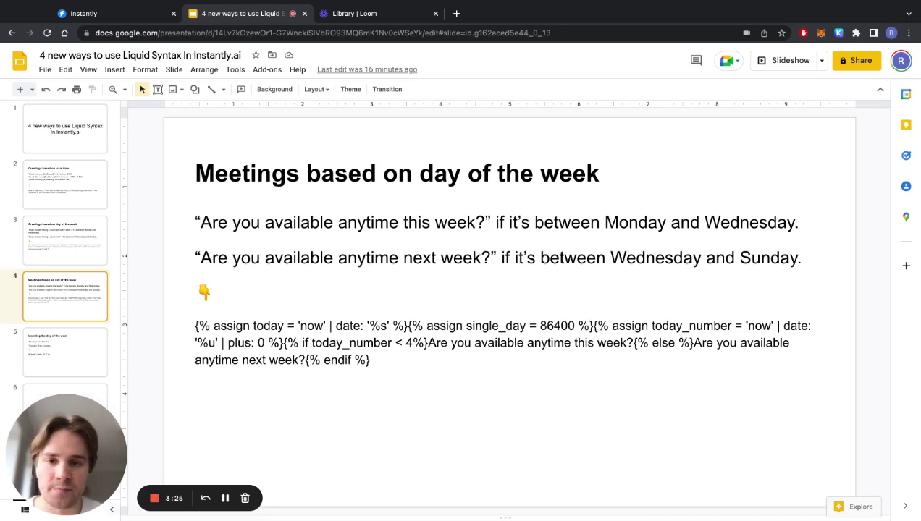
{"action": "key", "text": "Down"}
{"action": "key", "text": "Down"}
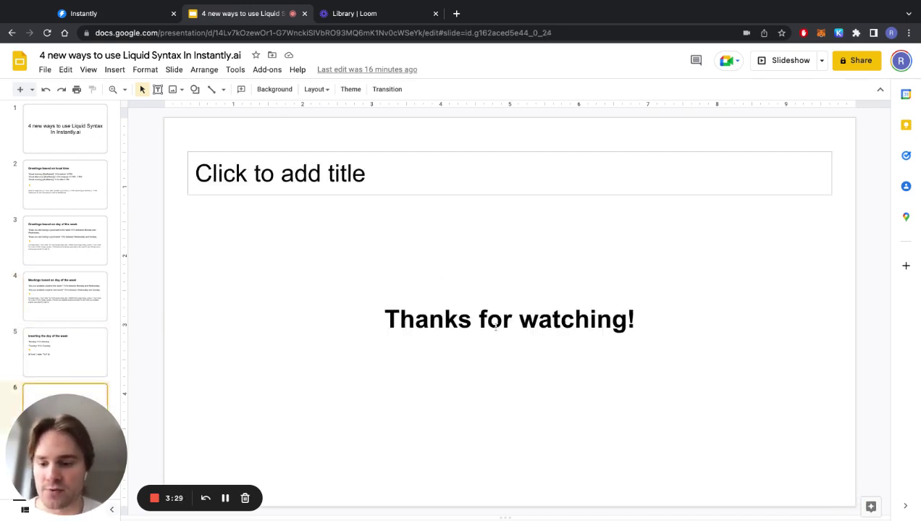